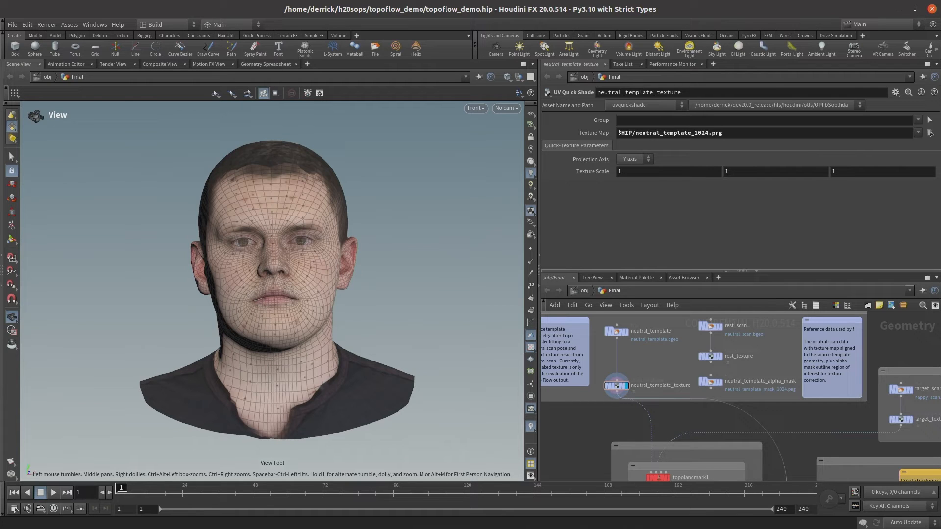
Review the rest_texture, target_texture and template_clean_map nodes of the Topo Flow network, and switch the landmark display between template and target.
left_click(721, 356)
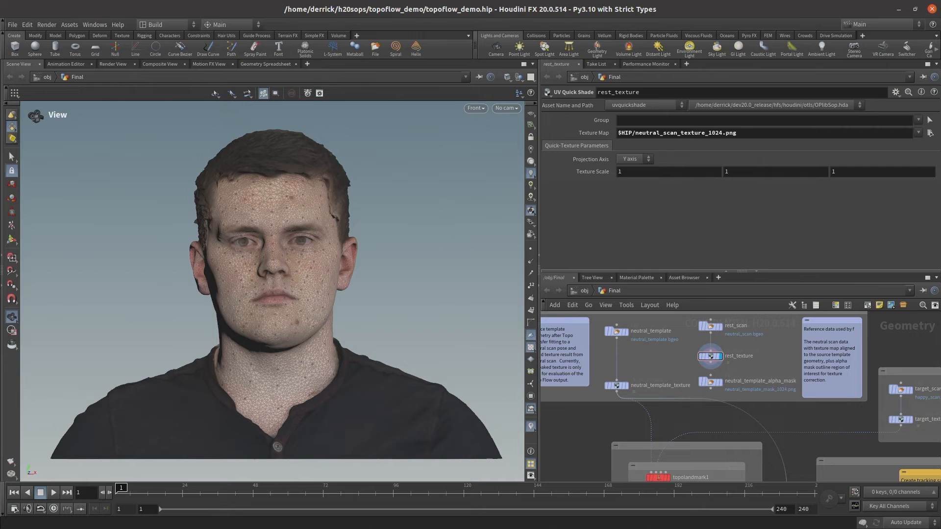
left_click(906, 420)
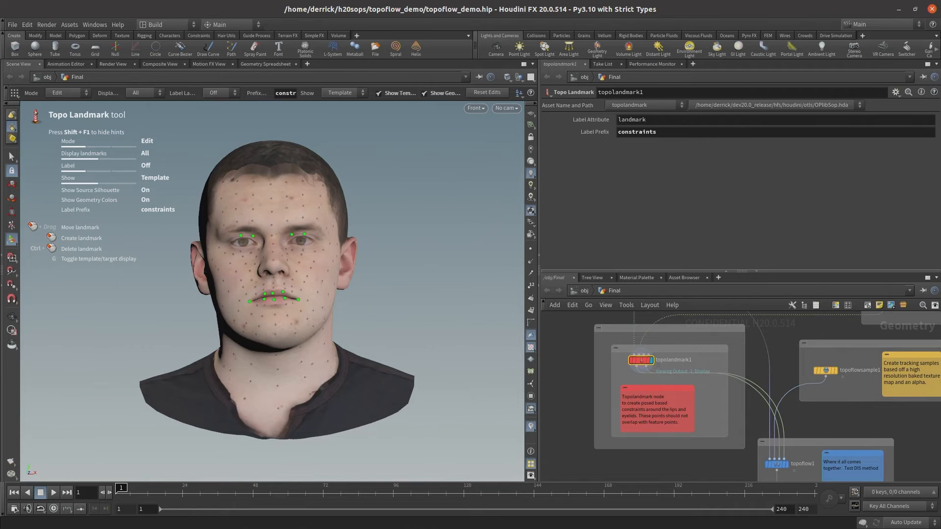
key("g")
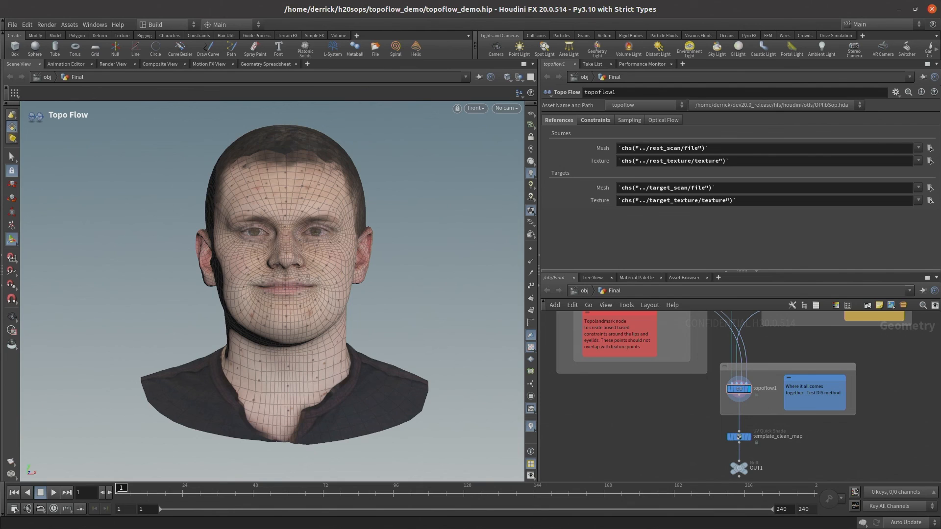
left_click(739, 436)
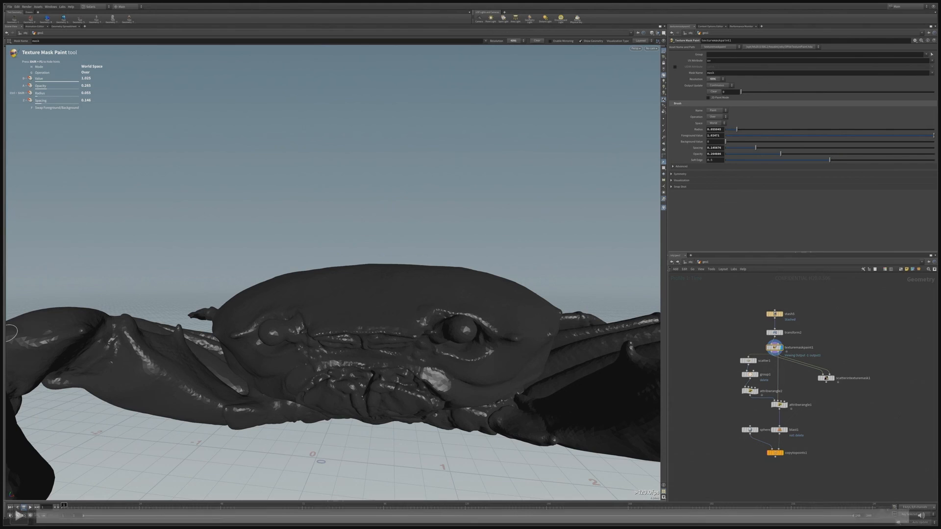
Paint solid white mask strokes on the front of the crab around its eye and mouth area.
right_click_drag(368, 270, 336, 302, "alt")
left_click_drag(335, 302, 284, 289, "alt")
mouse_move(387, 275)
right_mouse_down("alt")
mouse_move(441, 248)
mouse_move(351, 300)
right_mouse_up("alt")
mouse_move(316, 294)
left_mouse_down()
mouse_move(343, 279)
mouse_move(432, 287)
mouse_move(449, 339)
mouse_move(347, 343)
mouse_move(299, 233)
left_mouse_up()
right_click_drag(363, 289, 418, 294, "alt")
mouse_move(419, 294)
left_mouse_down("alt")
mouse_move(377, 289)
mouse_move(318, 322)
mouse_move(433, 367)
mouse_move(411, 342)
mouse_move(439, 277)
mouse_move(431, 255)
mouse_move(449, 244)
mouse_move(349, 246)
mouse_move(283, 261)
mouse_move(362, 234)
mouse_move(438, 330)
mouse_move(338, 331)
mouse_move(508, 321)
mouse_move(470, 309)
mouse_move(348, 321)
mouse_move(538, 309)
left_mouse_up("alt")
Turn off viewport lighting to inspect the painted mask from several angles, and turn the lighting back on.
left_click(664, 69)
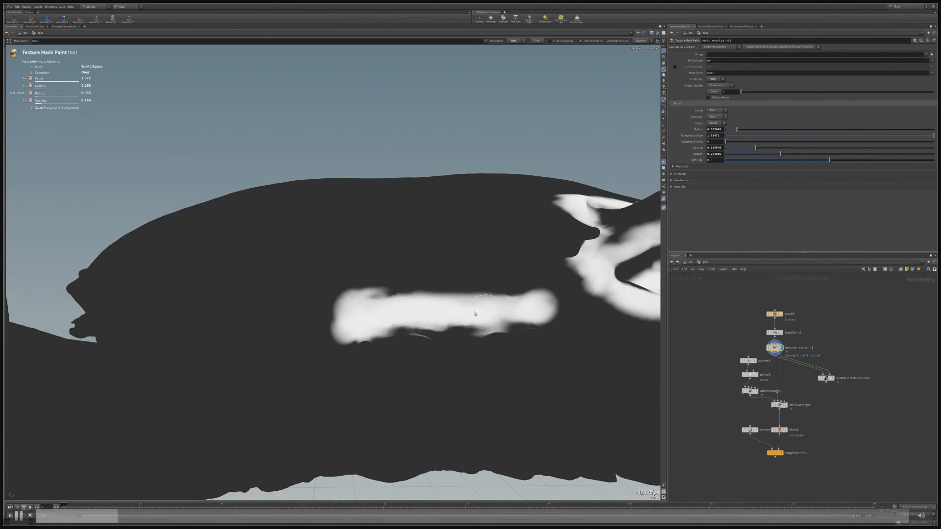
left_click_drag(475, 313, 534, 210, "alt")
left_click_drag(579, 131, 483, 224, "alt")
right_click_drag(483, 223, 433, 266, "alt")
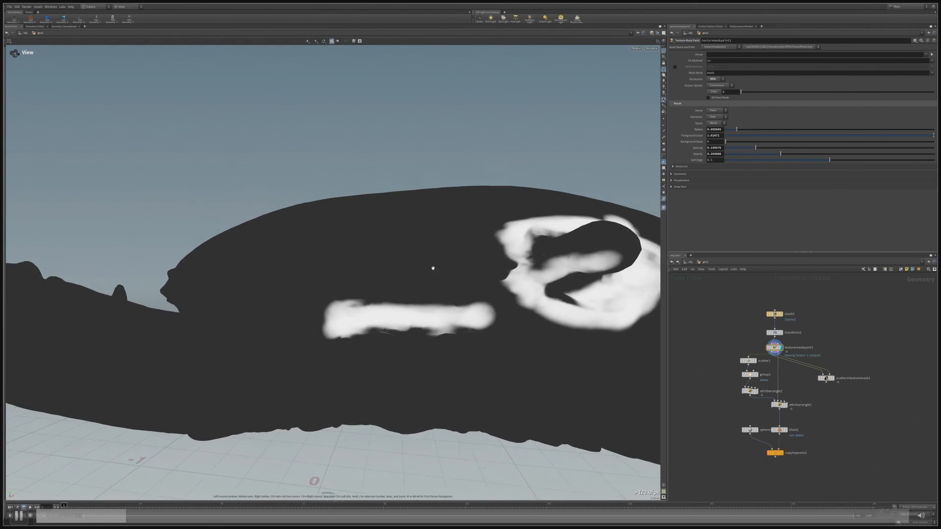
left_click_drag(433, 267, 422, 313, "alt")
left_click(664, 75)
Switch to the Cloud brush and paint soft mask patches across the crab's shell above the eyes, with viewport lighting turned off.
mouse_move(505, 182)
left_mouse_down("alt")
mouse_move(399, 221)
mouse_move(392, 252)
left_mouse_up("alt")
key("c")
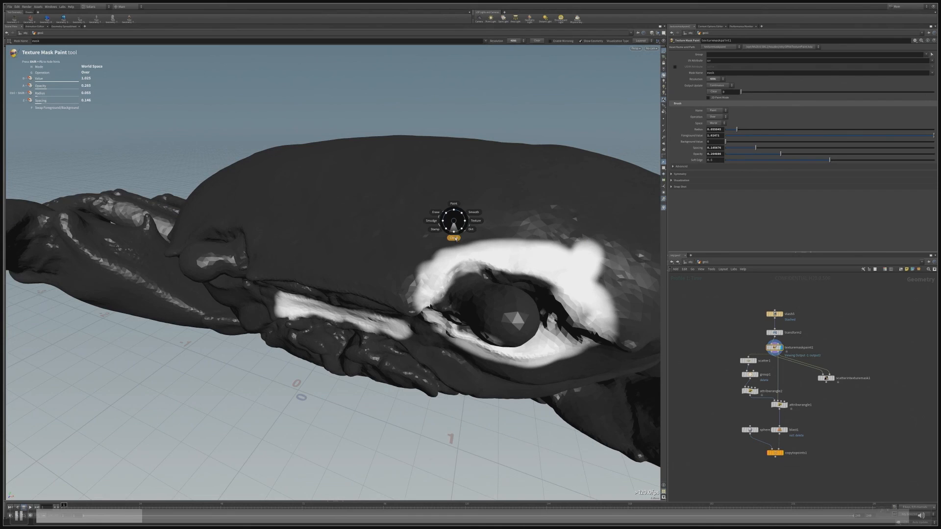
left_click(454, 237)
mouse_move(417, 239)
left_mouse_down()
mouse_move(462, 229)
mouse_move(417, 228)
mouse_move(567, 227)
mouse_move(399, 223)
mouse_move(567, 226)
mouse_move(592, 251)
mouse_move(439, 218)
mouse_move(376, 254)
left_mouse_up()
mouse_move(299, 253)
left_mouse_down("alt")
mouse_move(377, 227)
mouse_move(370, 239)
left_mouse_up("alt")
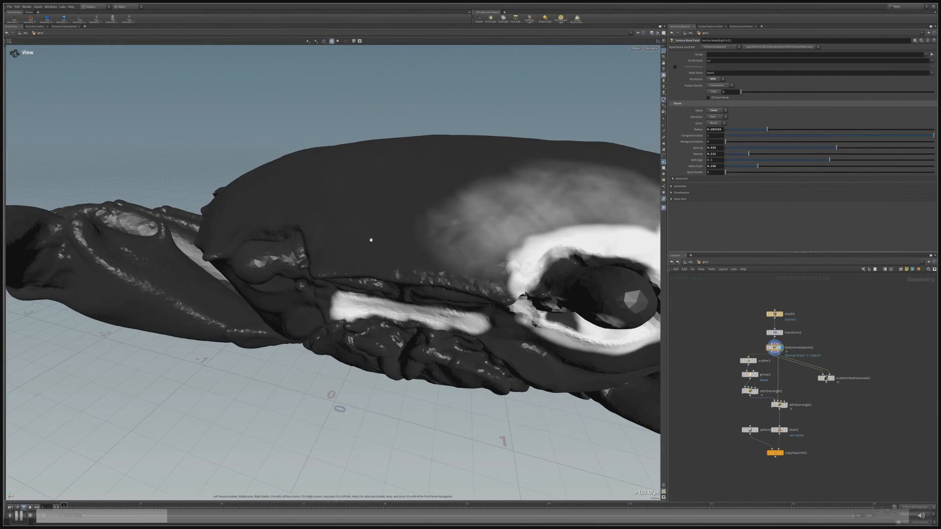
left_click(664, 69)
mouse_move(437, 232)
left_mouse_down()
mouse_move(309, 210)
mouse_move(374, 195)
mouse_move(356, 215)
mouse_move(355, 199)
mouse_move(339, 204)
mouse_move(347, 178)
mouse_move(420, 200)
mouse_move(572, 172)
mouse_move(464, 205)
mouse_move(547, 206)
mouse_move(504, 229)
mouse_move(505, 218)
left_mouse_up()
Change the brush type, undo the trial mark, and paint a mottled mask texture around the crab's eye.
key("c")
left_click(372, 222)
left_click(346, 203)
key("ctrl+z")
left_click_drag(505, 219, 441, 228, "alt")
mouse_move(509, 235)
left_mouse_down()
mouse_move(523, 281)
mouse_move(485, 204)
mouse_move(504, 315)
mouse_move(431, 374)
mouse_move(448, 359)
mouse_move(466, 273)
left_mouse_up()
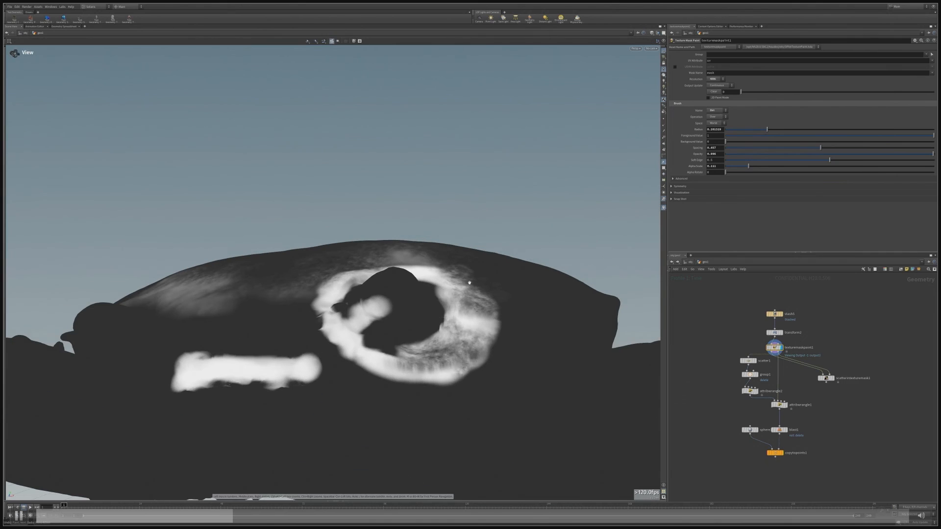
Lower the brush opacity to about 0.68, paint more mask over the shell near the eye, and restore viewport lighting.
left_click_drag(344, 336, 457, 246, "alt")
left_click_drag(387, 248, 447, 289, "alt")
left_click_drag(455, 310, 405, 298)
key("ctrl+z")
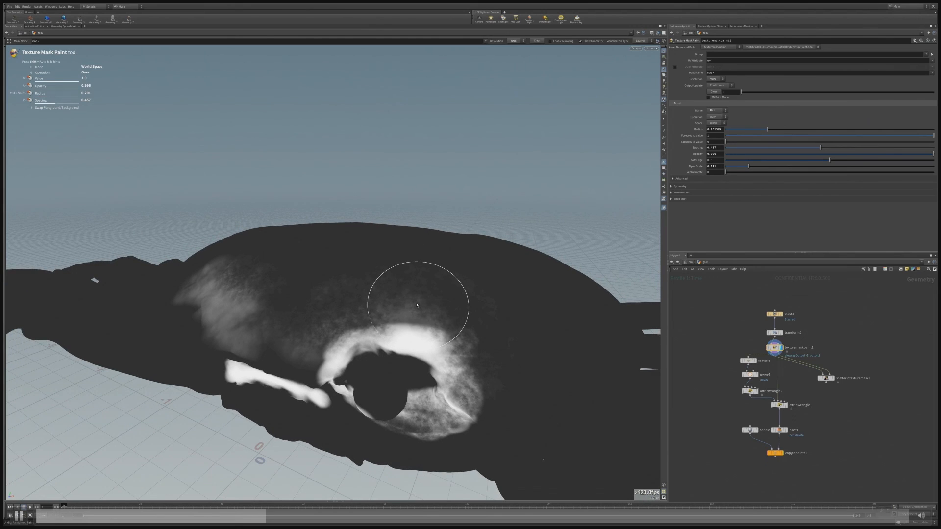
left_click_drag(417, 305, 300, 312)
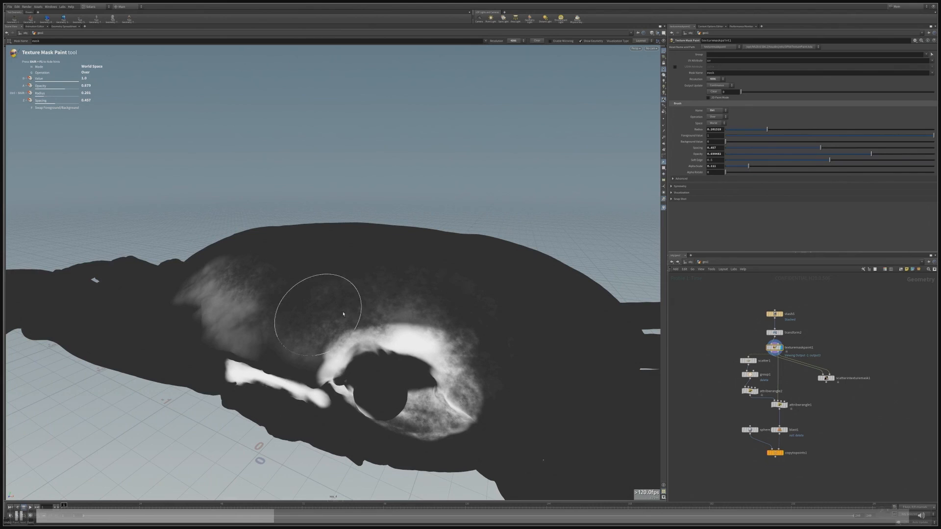
mouse_move(404, 316)
left_mouse_down()
mouse_move(221, 311)
mouse_move(435, 322)
mouse_move(342, 292)
mouse_move(368, 289)
mouse_move(429, 328)
mouse_move(327, 314)
mouse_move(466, 294)
mouse_move(481, 334)
mouse_move(466, 317)
mouse_move(343, 337)
mouse_move(344, 320)
mouse_move(331, 329)
mouse_move(551, 204)
left_mouse_up()
left_click(664, 75)
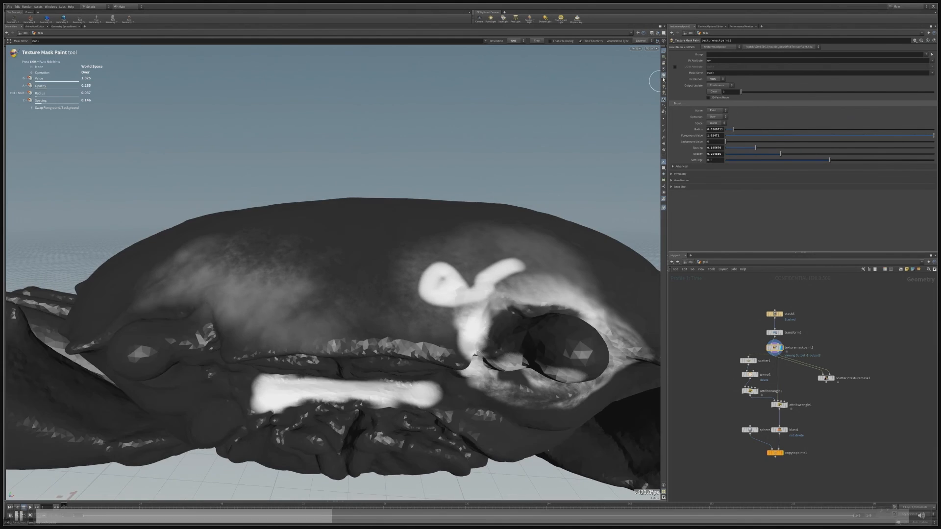
Paint a solid white mask stroke above the crab's other eye with the Paint brush.
right_click_drag(451, 246, 357, 275, "alt")
mouse_move(357, 275)
left_mouse_down("alt")
mouse_move(391, 273)
mouse_move(377, 280)
left_mouse_up("alt")
mouse_move(304, 301)
left_mouse_down()
mouse_move(303, 310)
mouse_move(260, 292)
mouse_move(211, 309)
mouse_move(314, 299)
left_mouse_up()
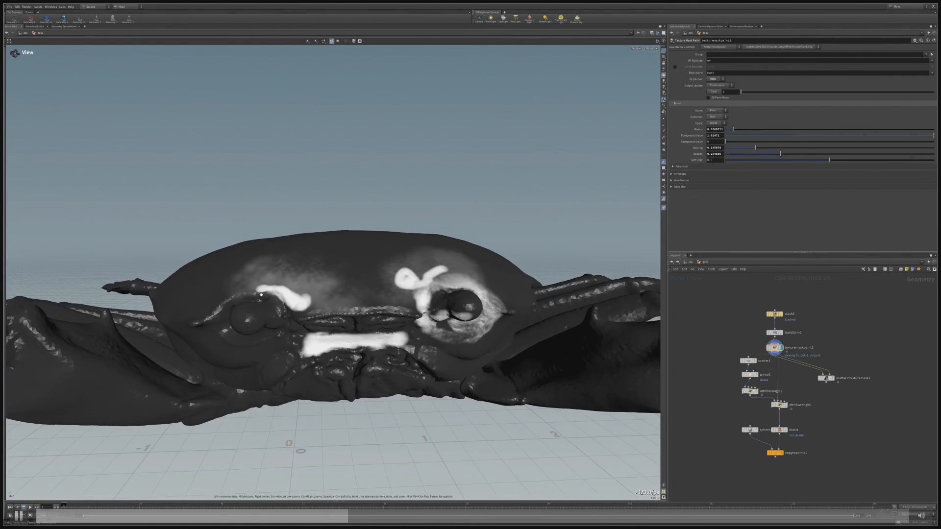
right_click_drag(314, 299, 344, 294, "alt")
left_click_drag(343, 294, 303, 297, "alt")
right_click_drag(303, 297, 310, 351, "alt")
left_click_drag(310, 351, 311, 342, "alt")
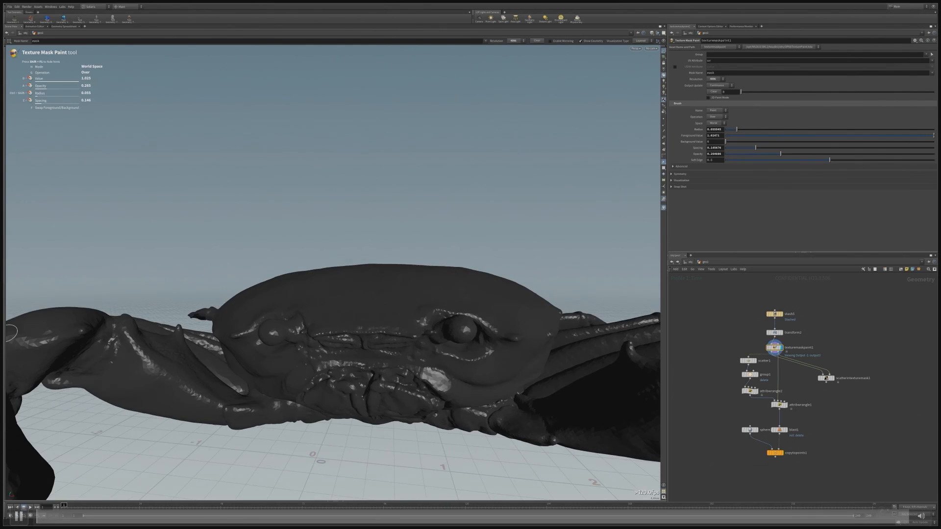